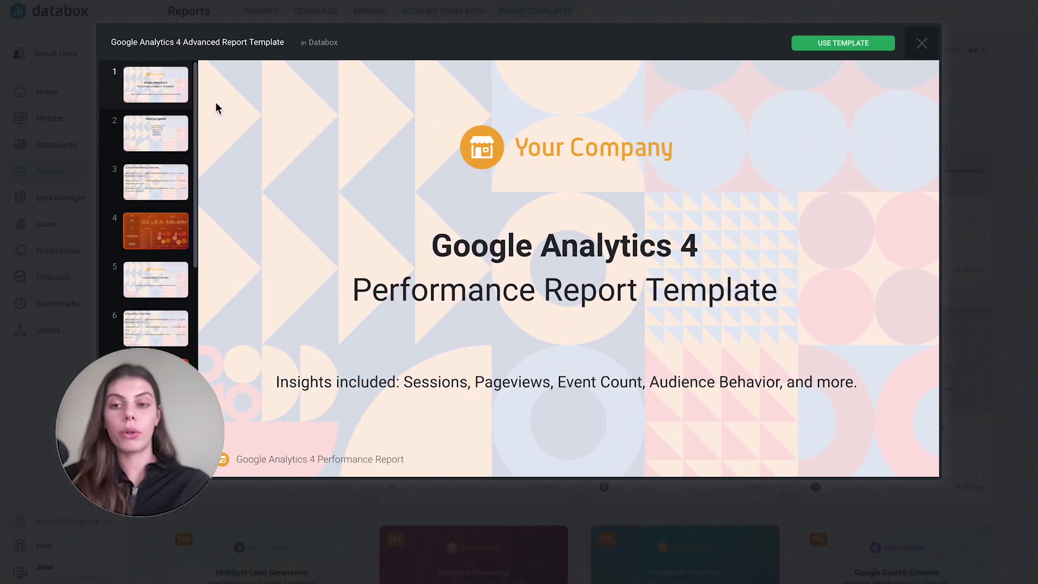
Step: Preview the Google Analytics 4 Advanced template and the dashboard slides of the Paid Ads Report Template
left_click_drag(196, 115, 199, 239)
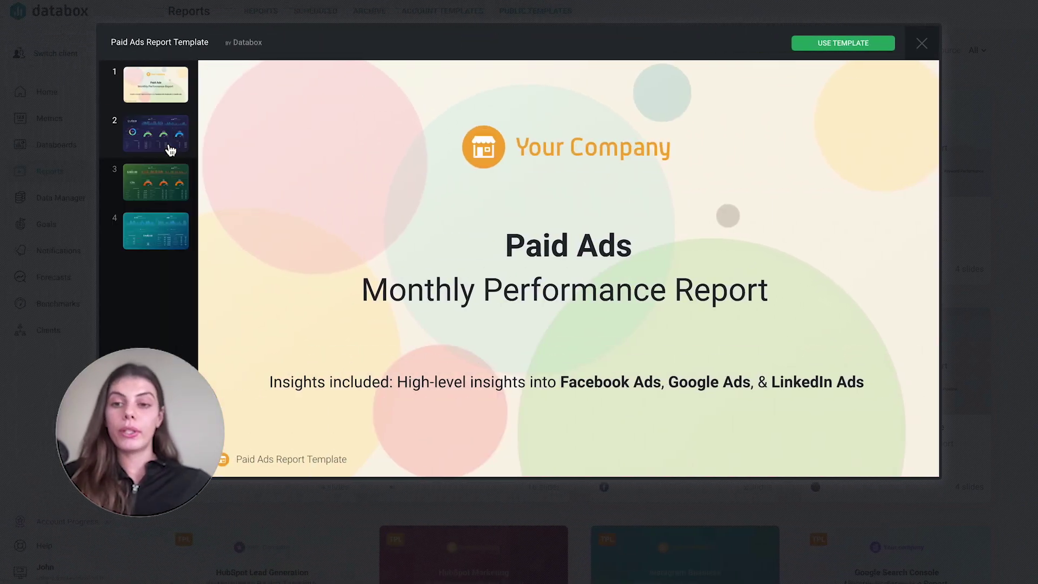
left_click(170, 150)
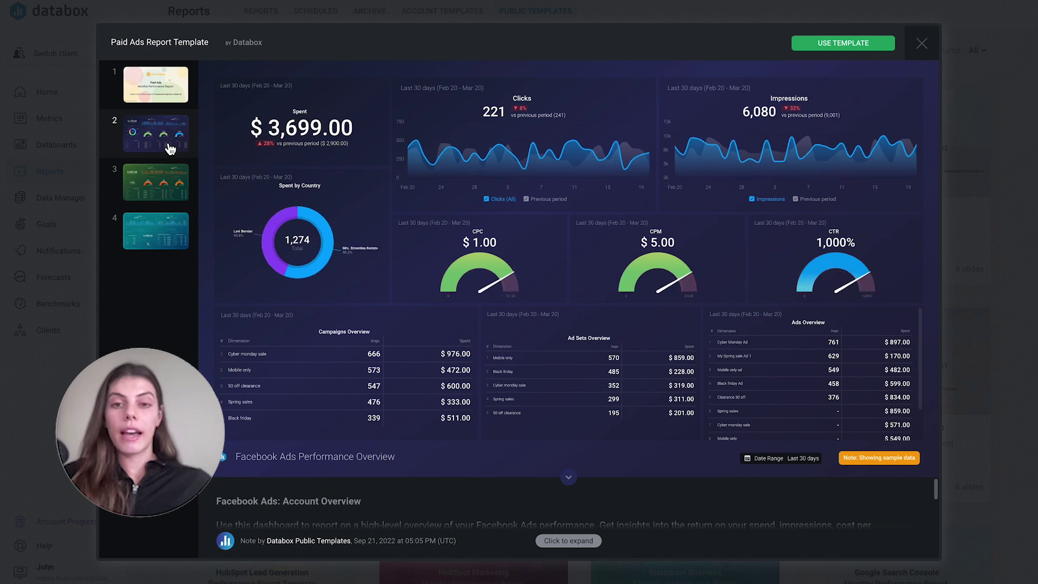
left_click(178, 188)
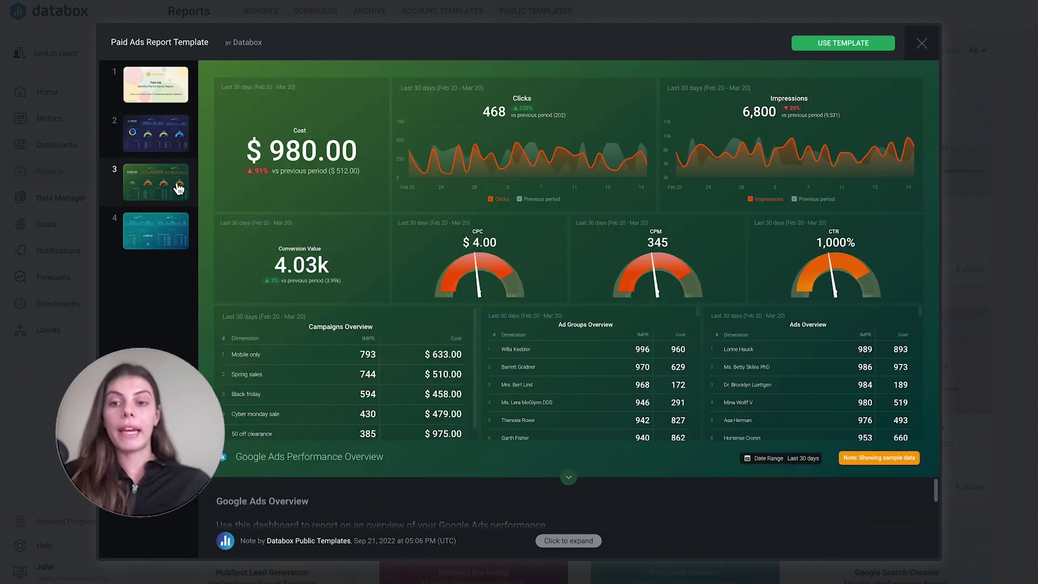
left_click(173, 237)
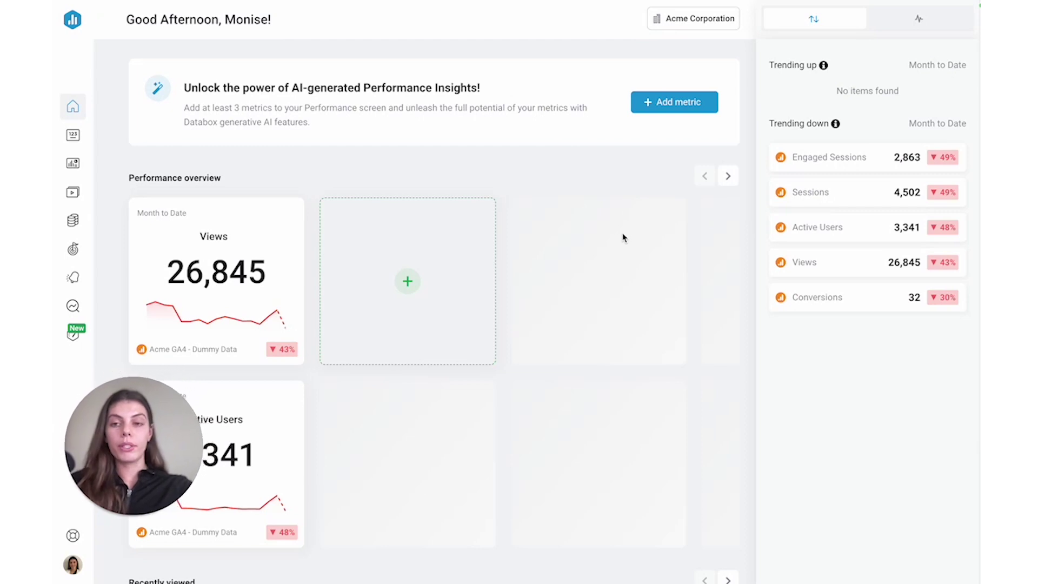
Step: Browse the public report templates and look through the category and data source filter options
left_click(72, 194)
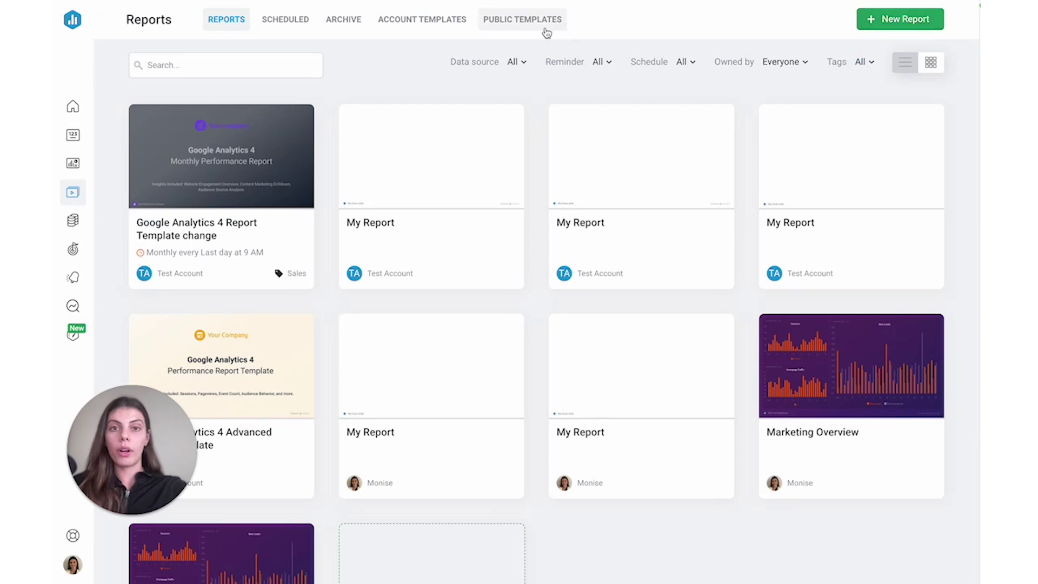
left_click(507, 27)
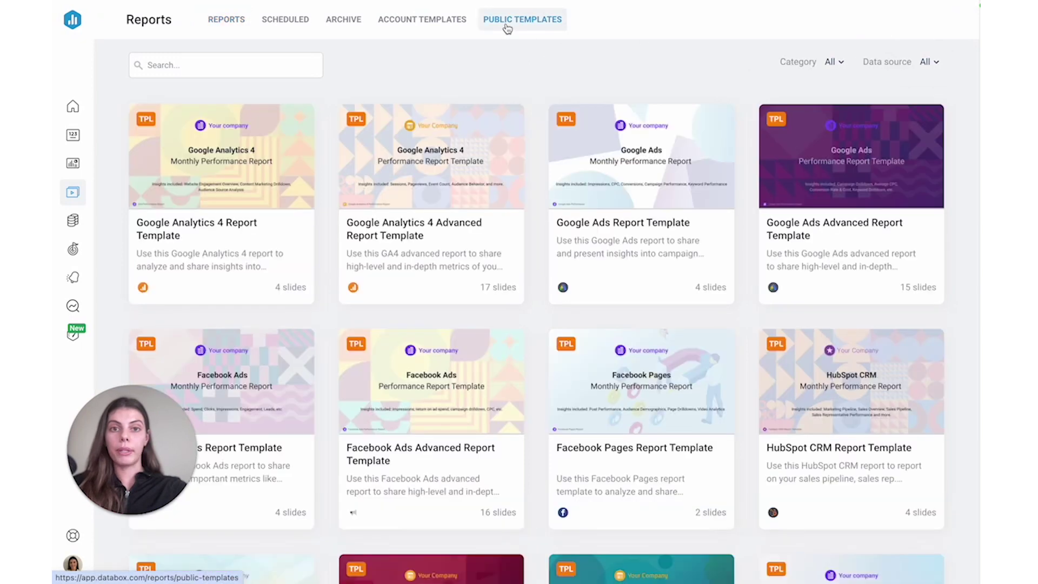
left_click(833, 63)
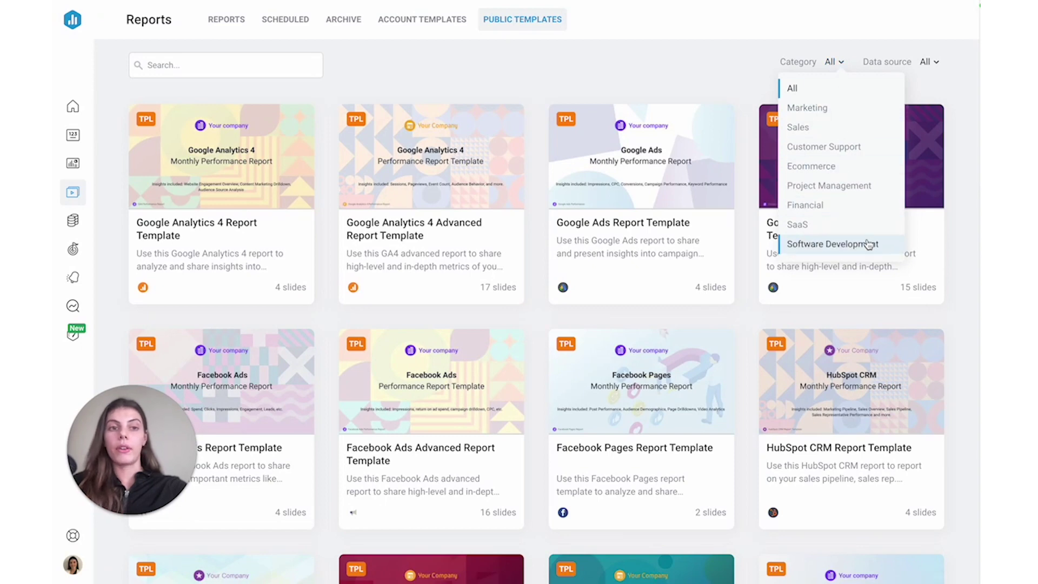
left_click(928, 80)
mouse_move(653, 183)
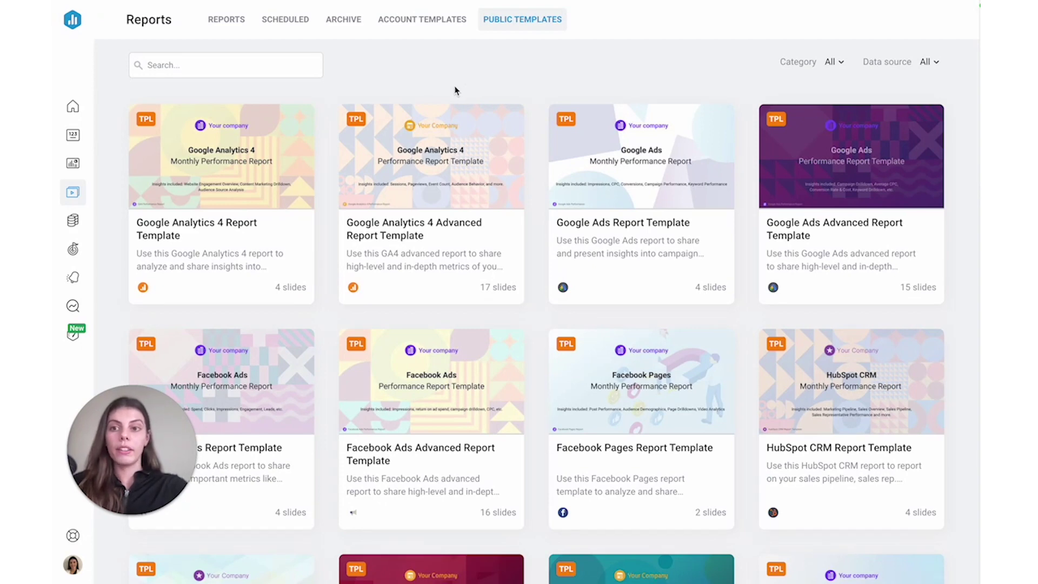
Step: Create a report from the Marketing Overview looped Databoard
left_click(71, 165)
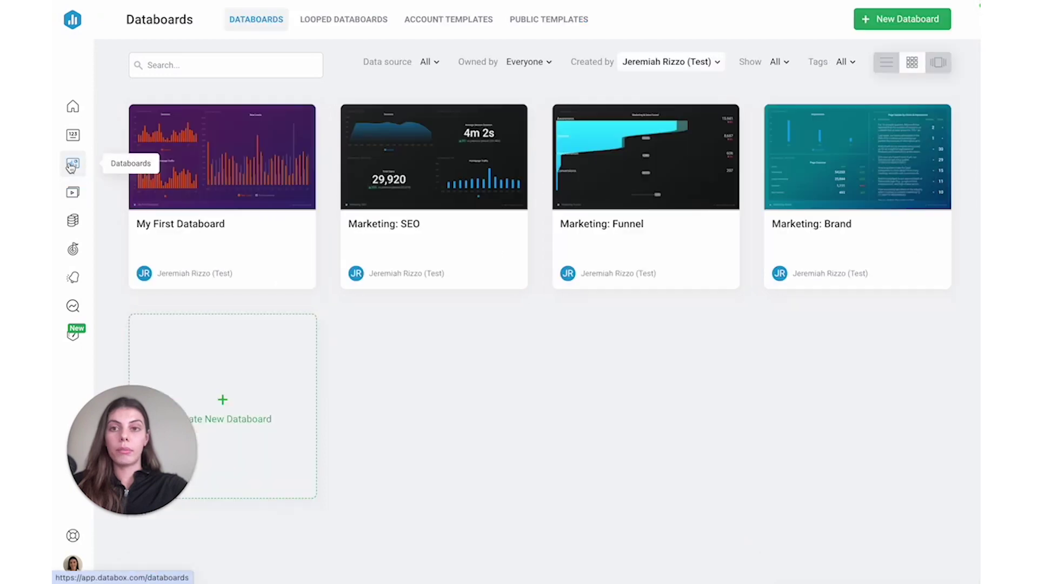
left_click(334, 22)
left_click(929, 165)
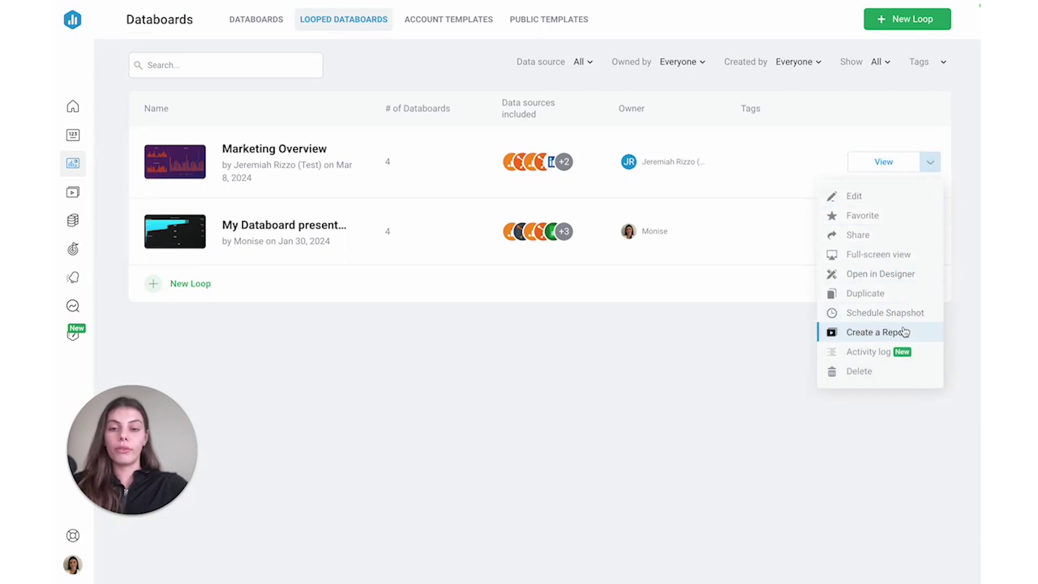
left_click(926, 334)
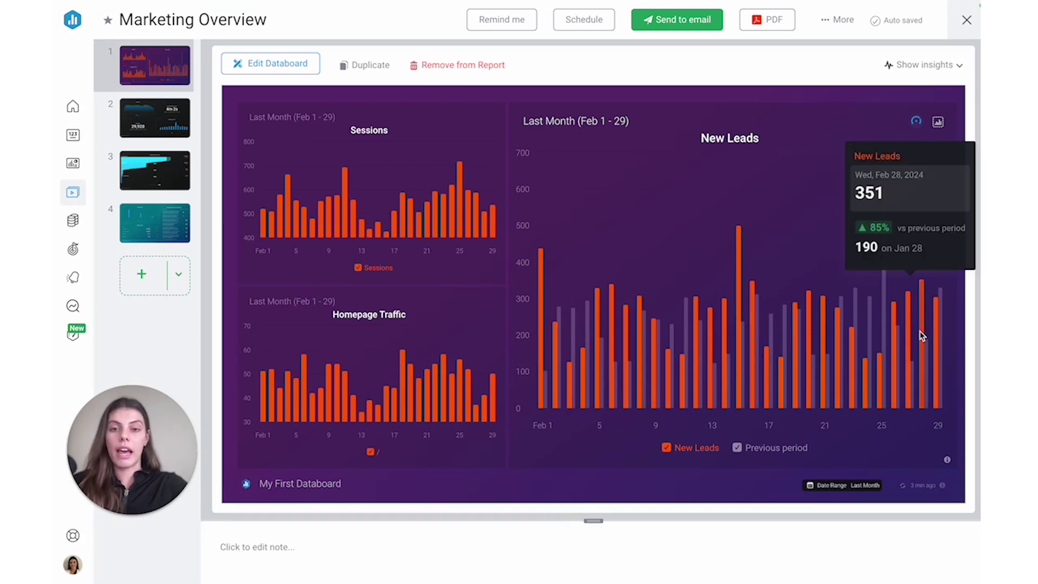
Step: Add a Side by Side slide to the report and place the Acme GA4 - Dummy Data Sessions metric in its left half
left_click(179, 275)
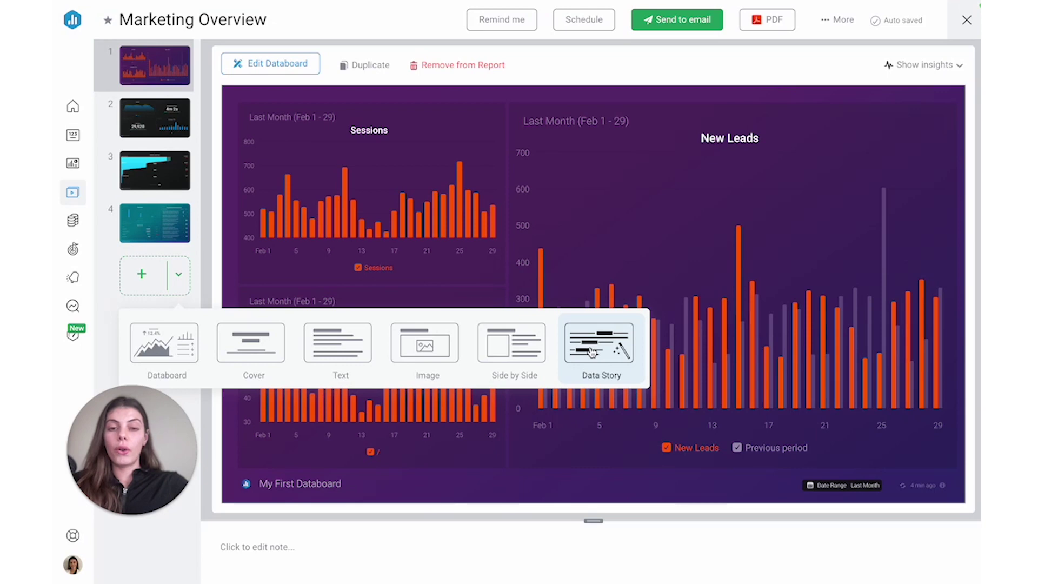
left_click(515, 355)
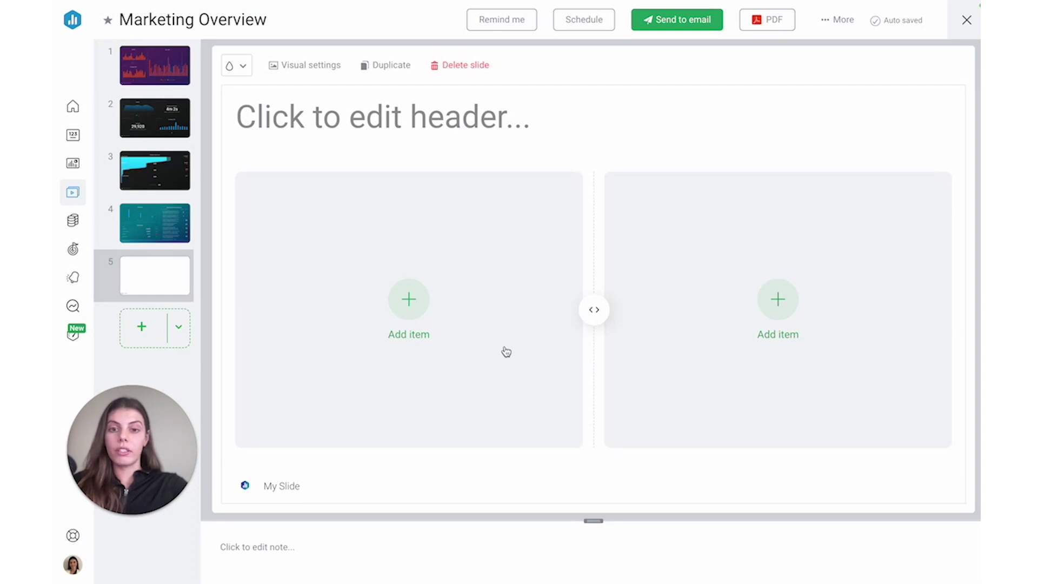
left_click(414, 301)
left_click(430, 231)
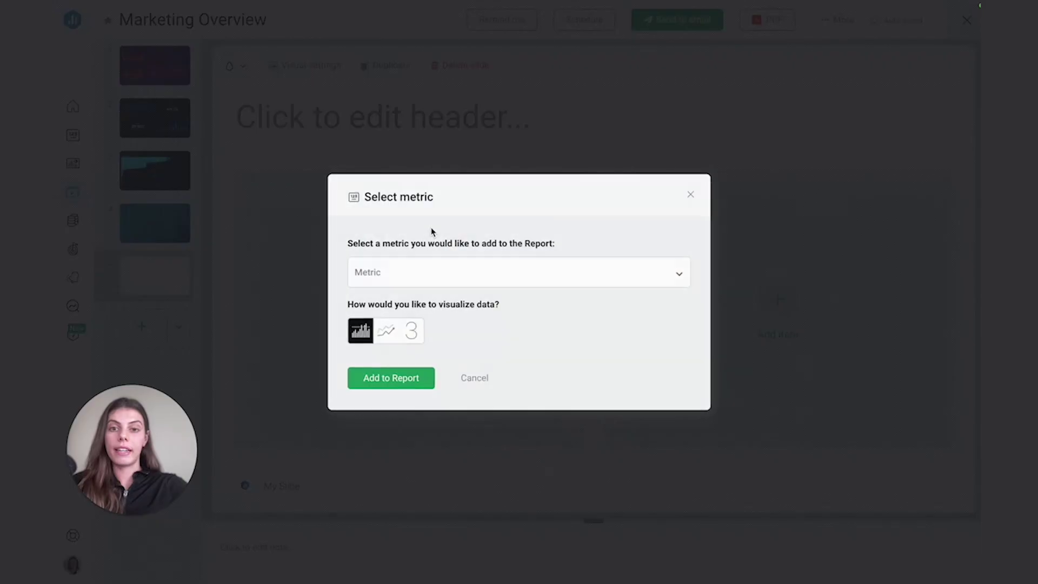
left_click(406, 278)
type("sess")
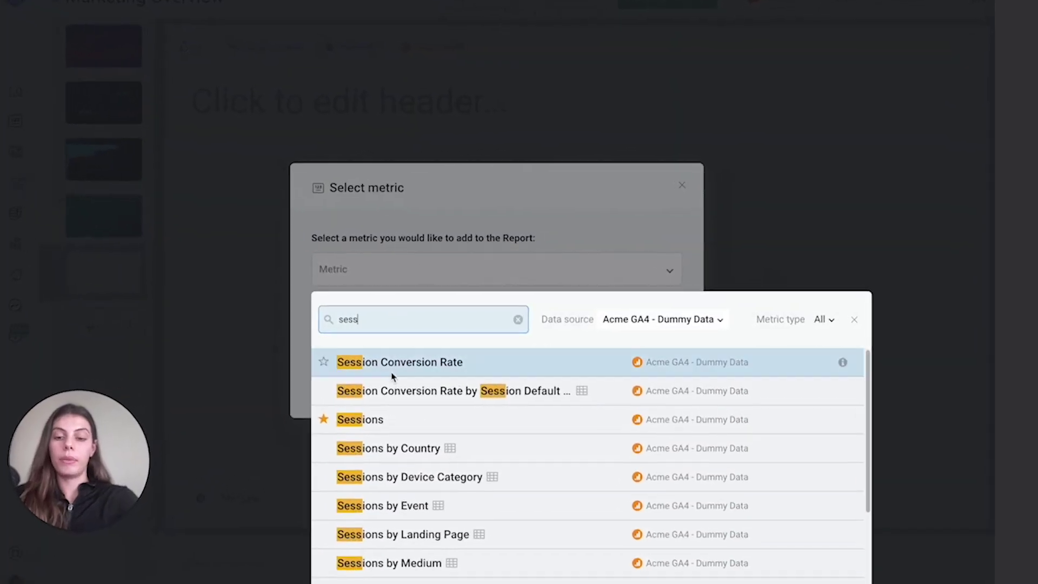
left_click(388, 412)
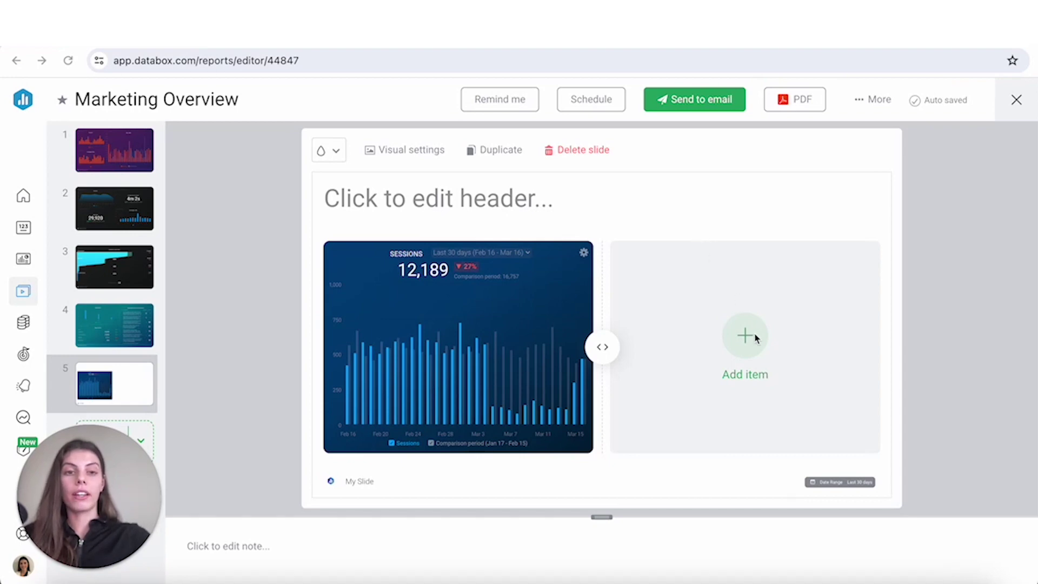
Step: Add a text item to the empty right half of the new slide and start editing it
left_click(741, 339)
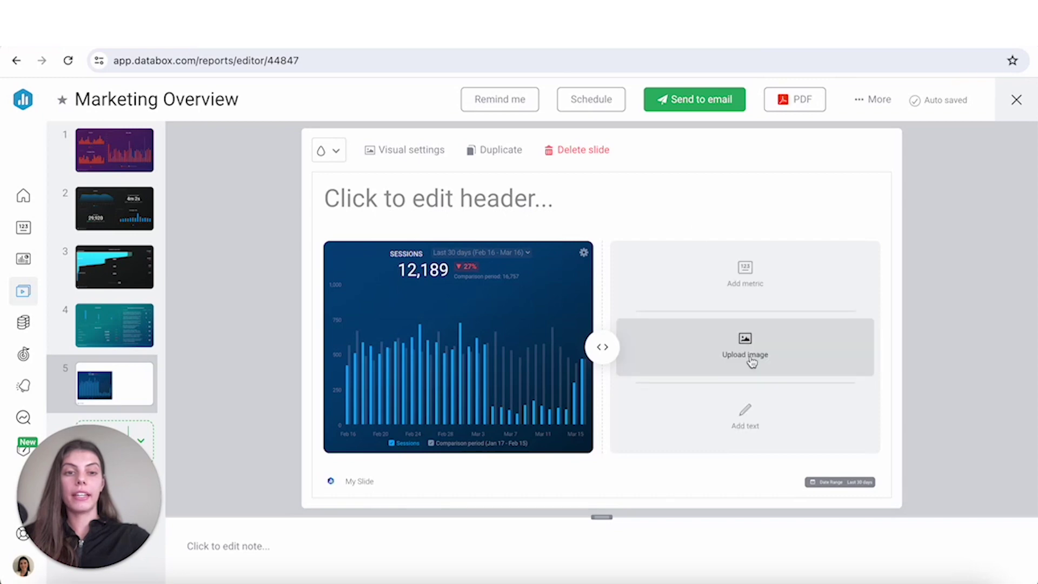
left_click(746, 423)
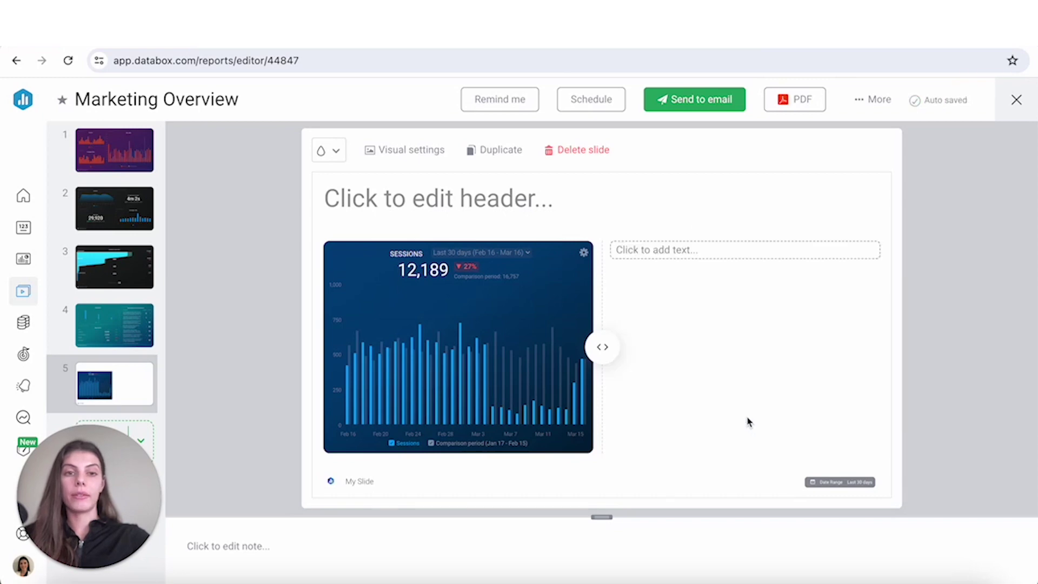
left_click(686, 251)
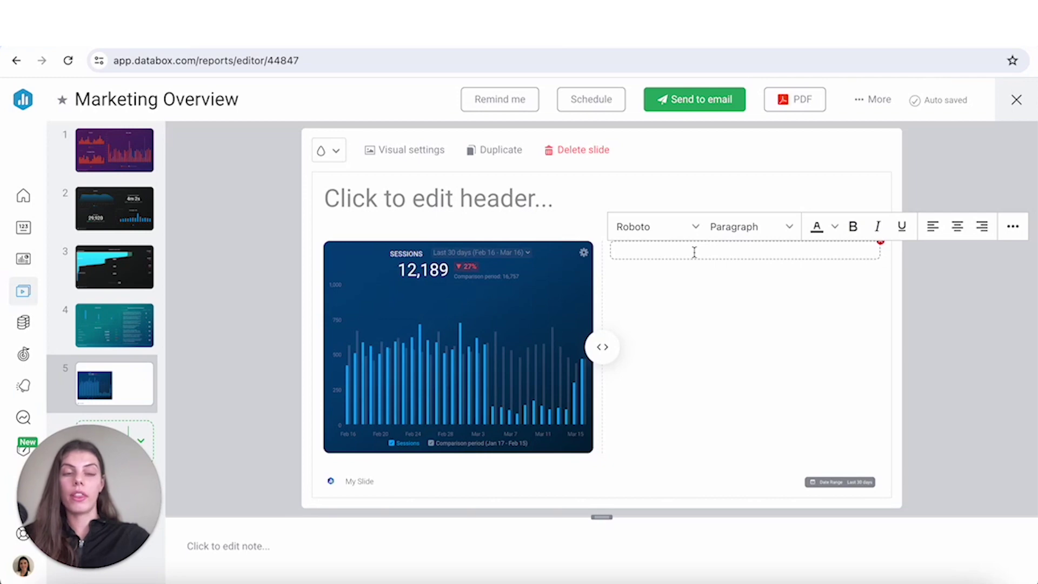
Step: Insert a "We're at... compared to..." Data Story for the Acme GA4 - Dummy Data Sessions metric into the text item
left_click(1014, 227)
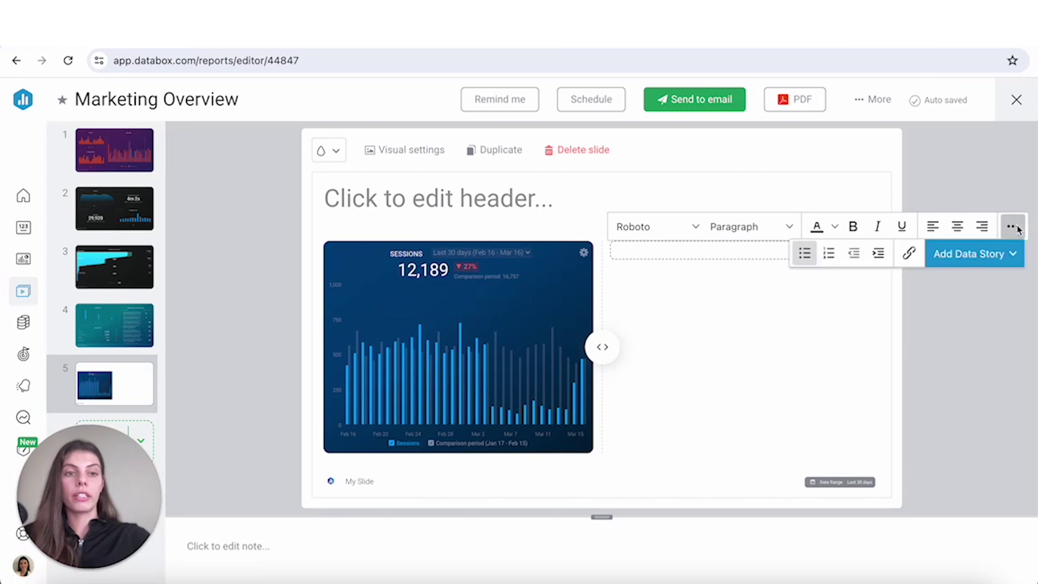
left_click(987, 258)
mouse_move(987, 280)
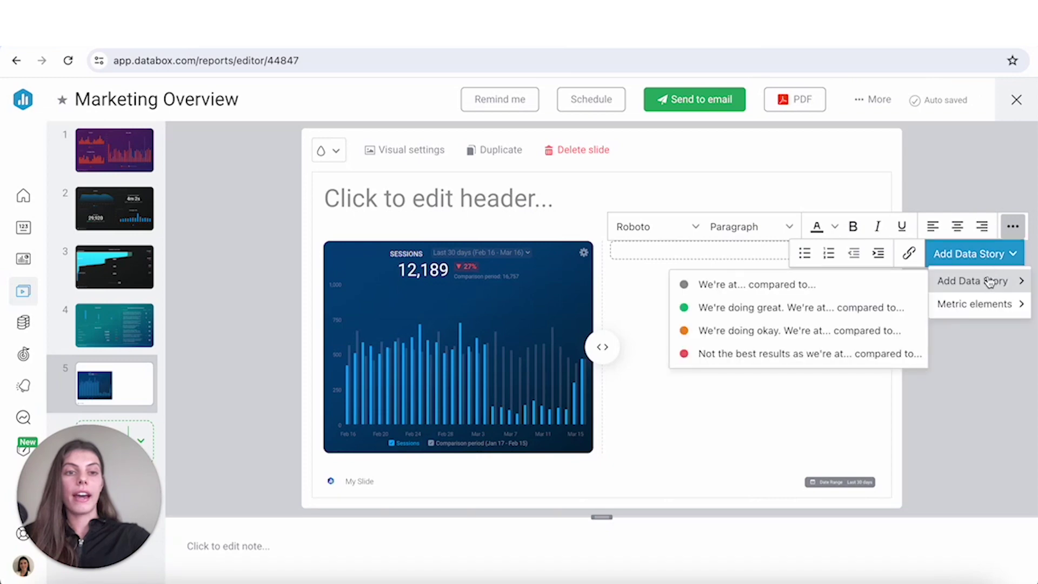
left_click(806, 287)
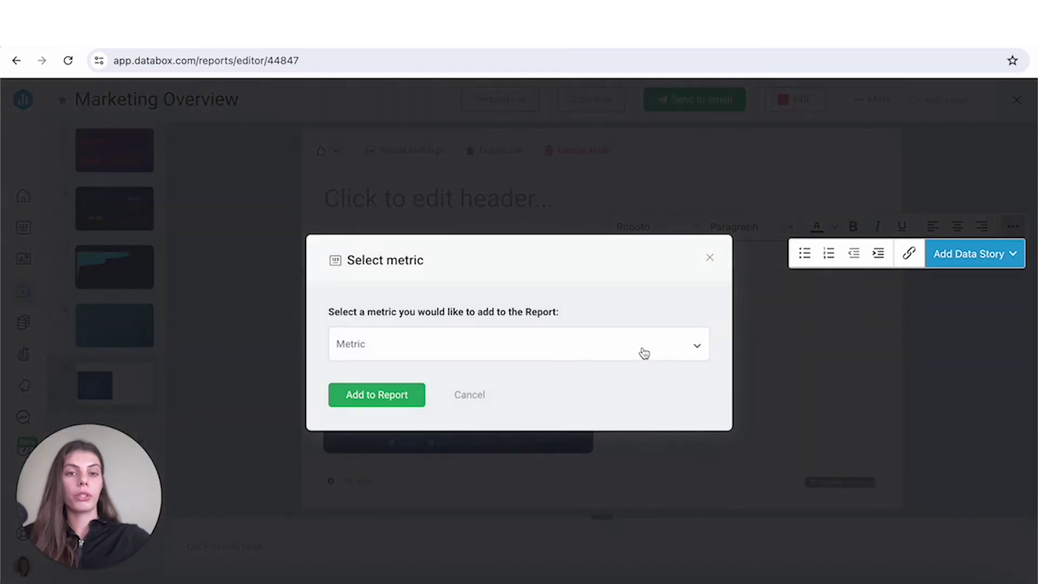
left_click(642, 350)
type("session")
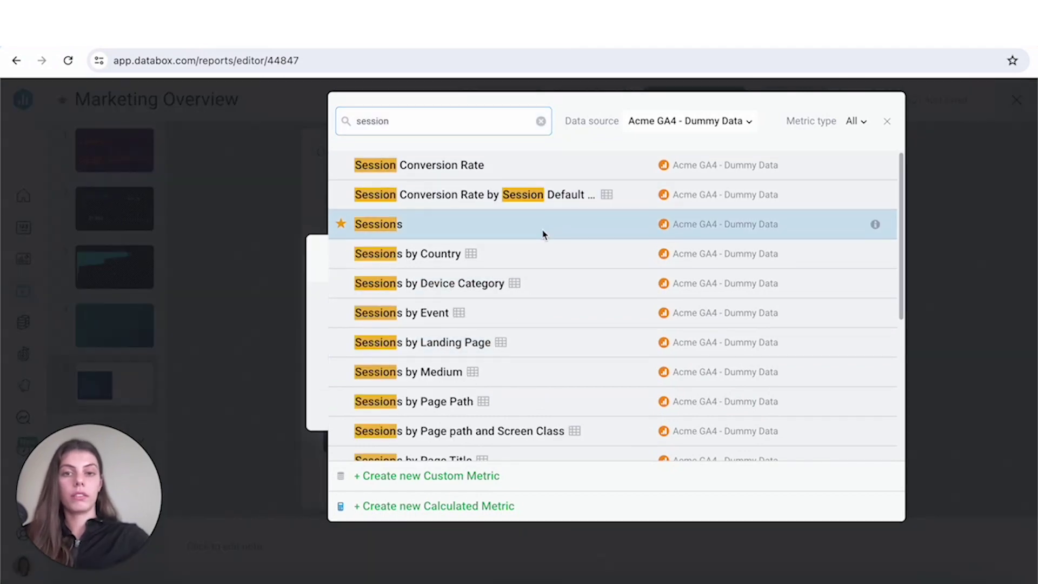
left_click(543, 233)
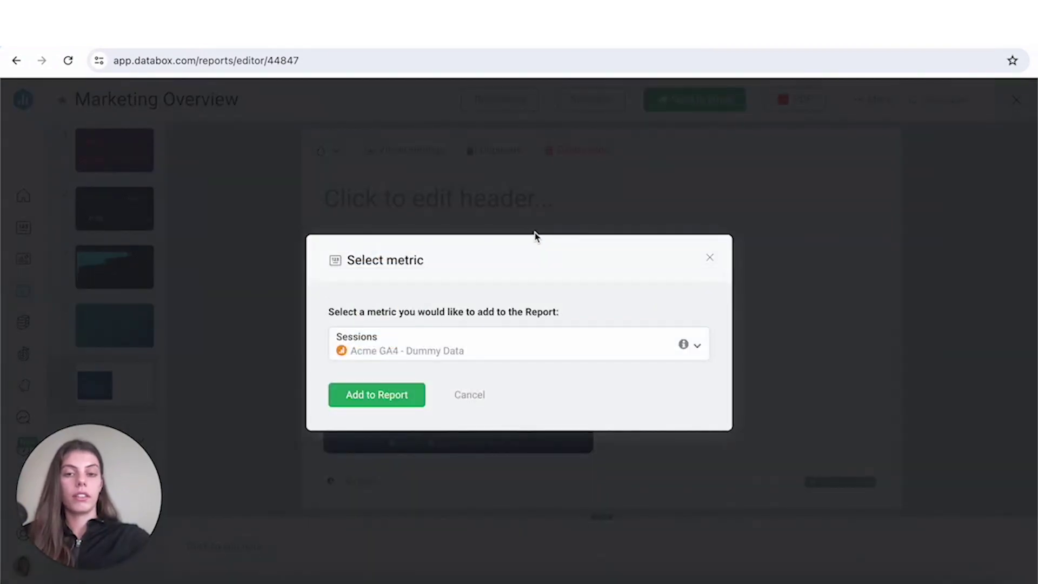
left_click(376, 398)
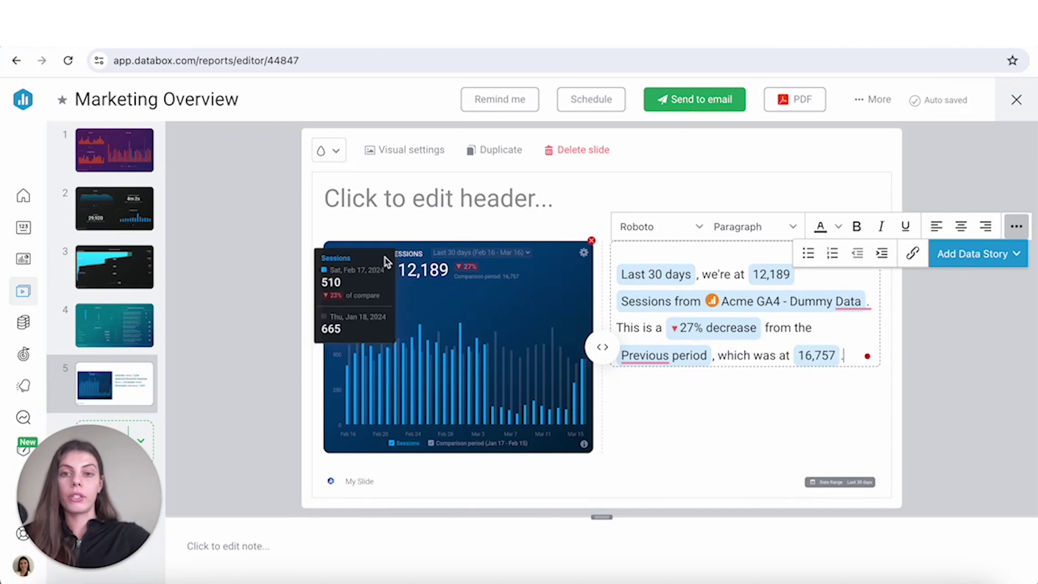
Step: Set the slide's header to "How did we perform?" and rename the slide "Sessions performance"
left_click(424, 195)
type("How did we perform?")
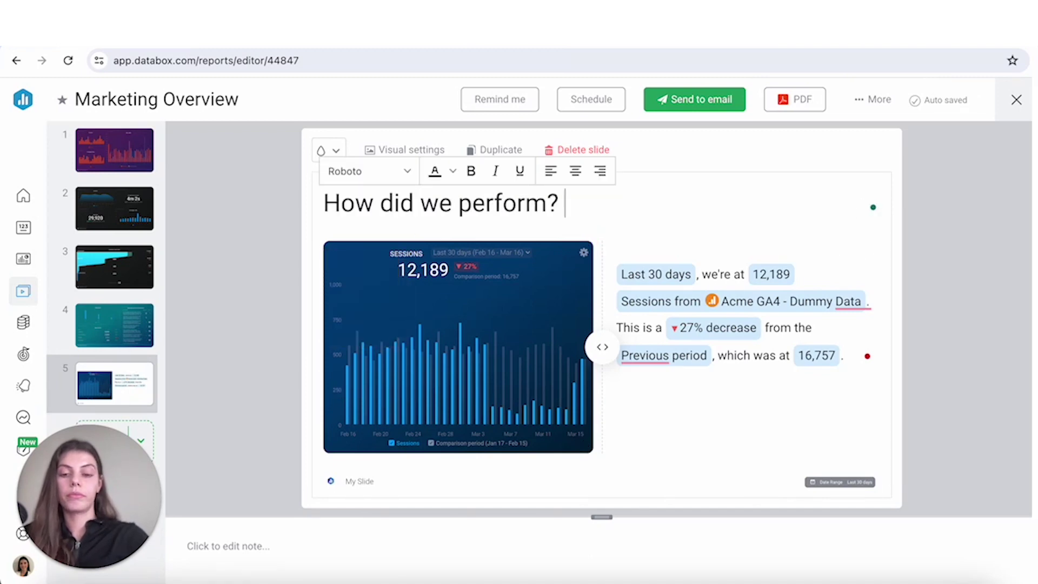
left_click(417, 485)
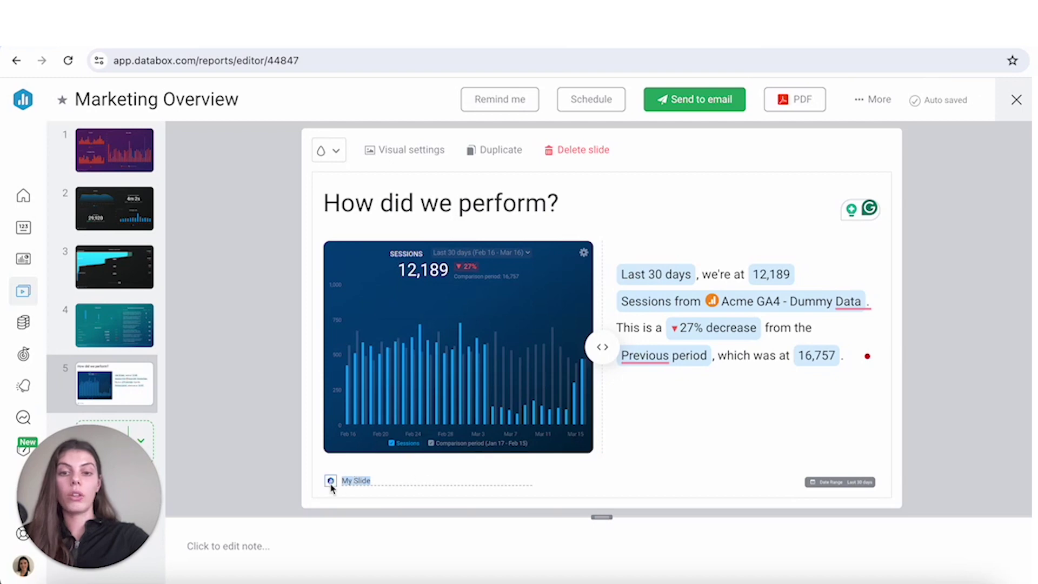
type("Sessions perf")
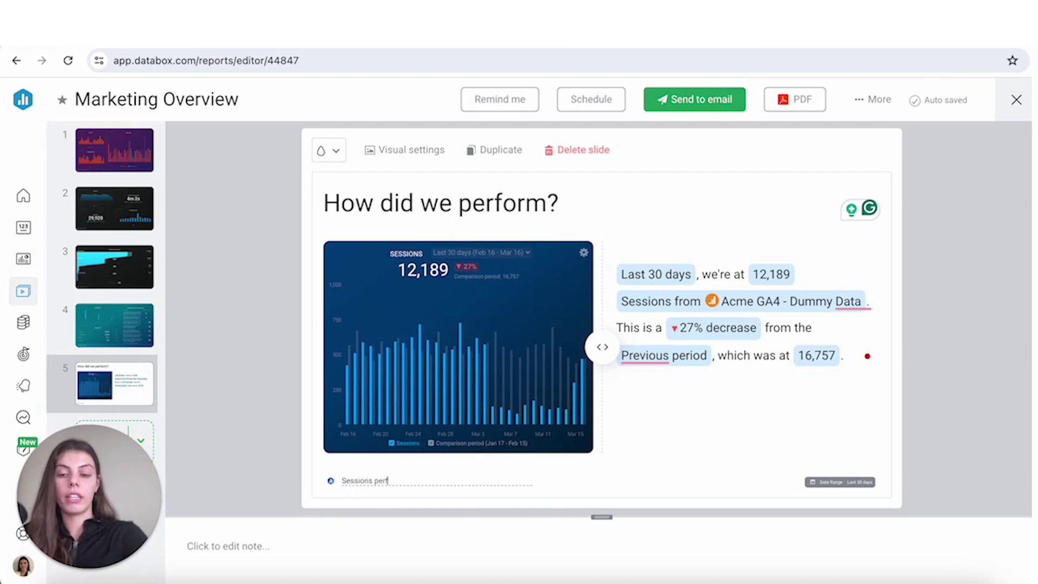
type("ormance")
left_click(266, 475)
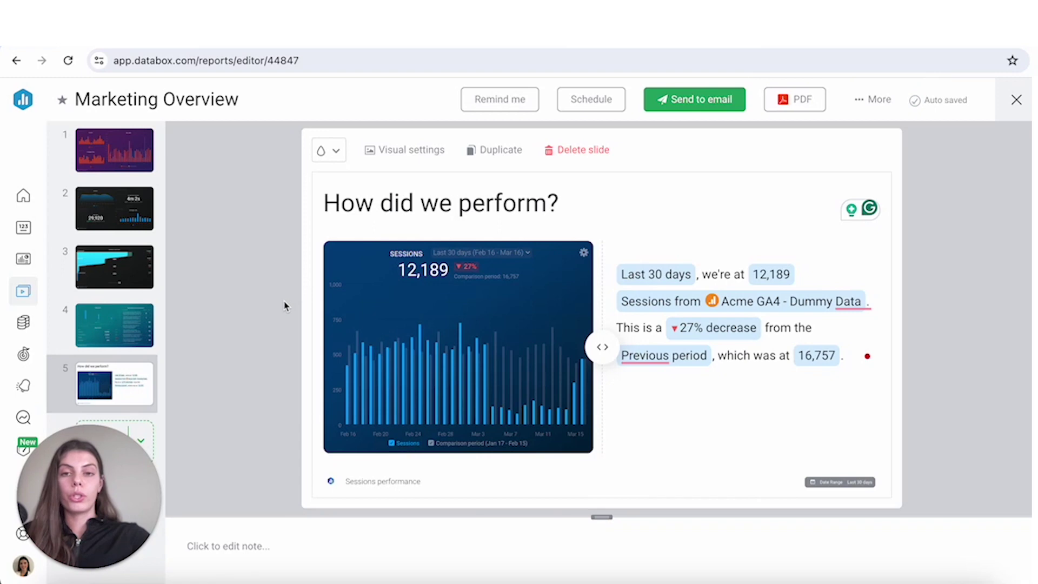
Step: Change the background color of the Sessions performance slide to teal, leaving the other slides out
left_click(332, 156)
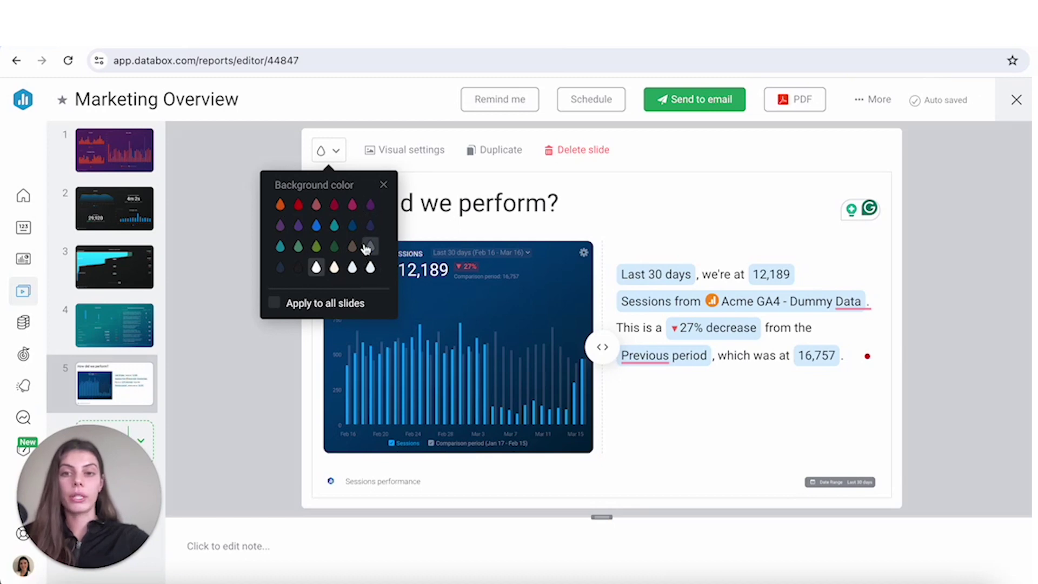
left_click(280, 247)
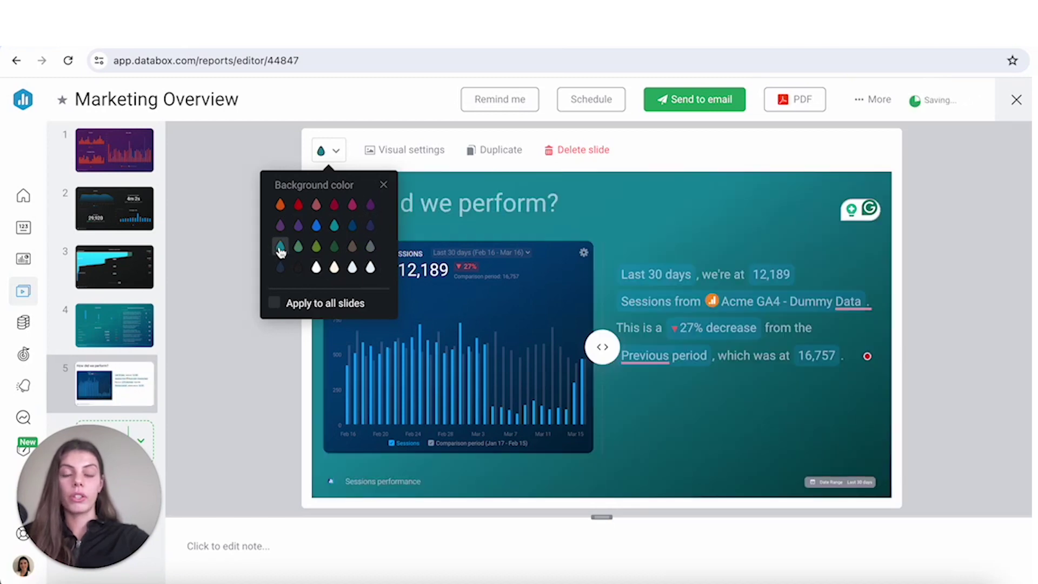
left_click(356, 136)
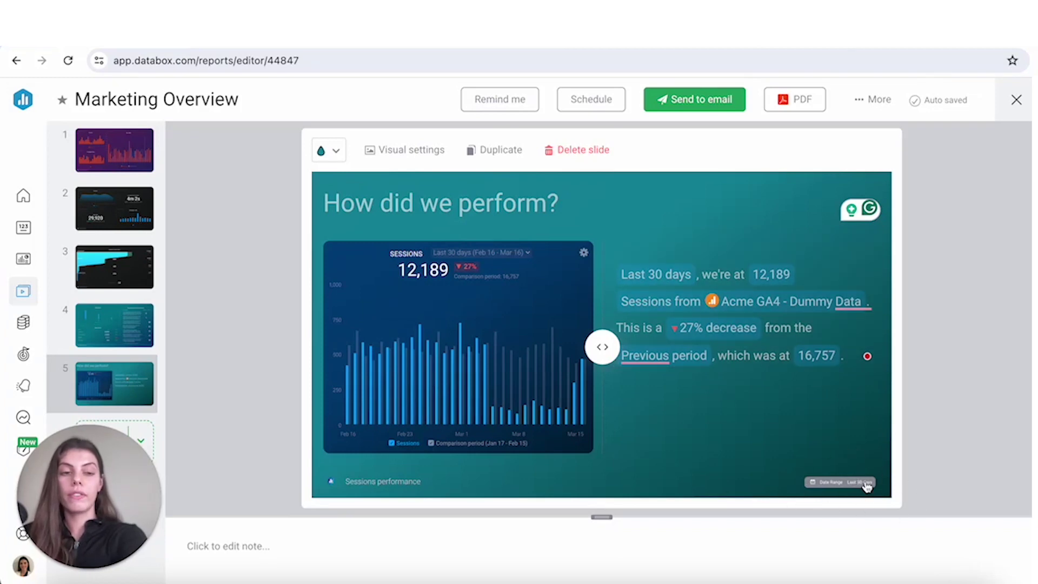
Step: Set the Sessions performance slide's date range to Last Month and move the slide to second place in the report
left_click(835, 489)
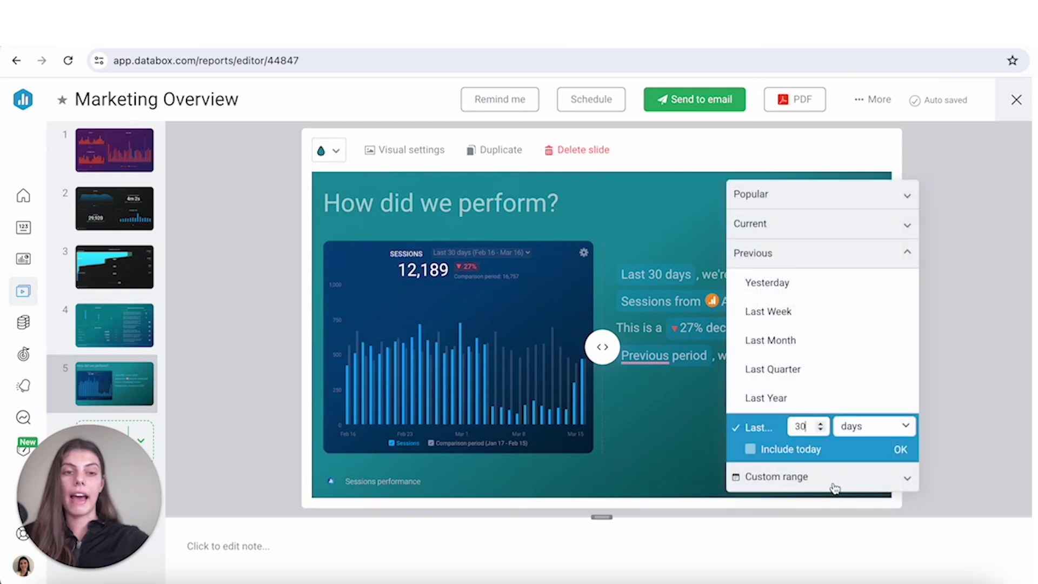
left_click(793, 341)
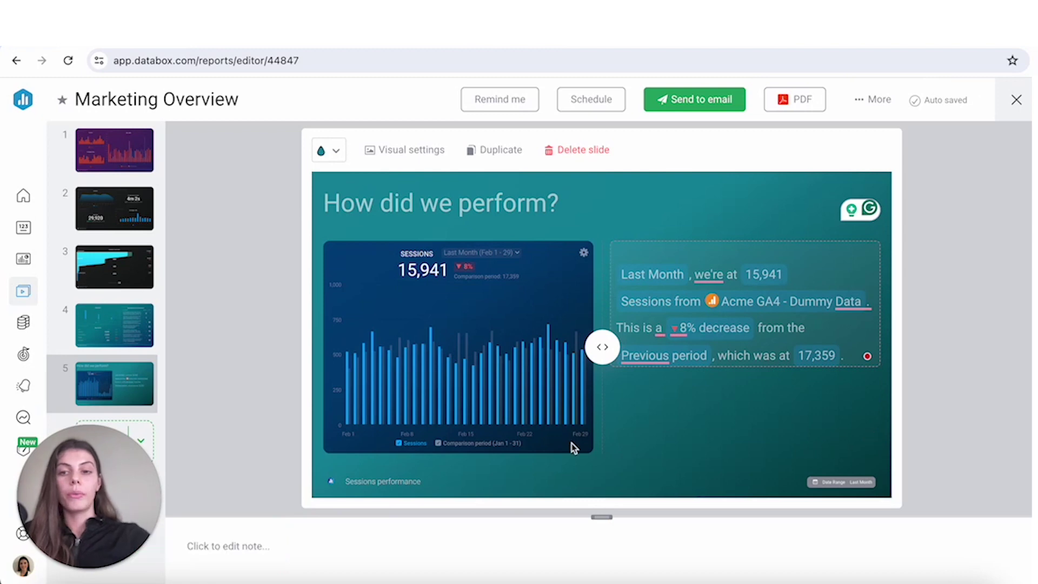
left_click_drag(102, 384, 114, 208)
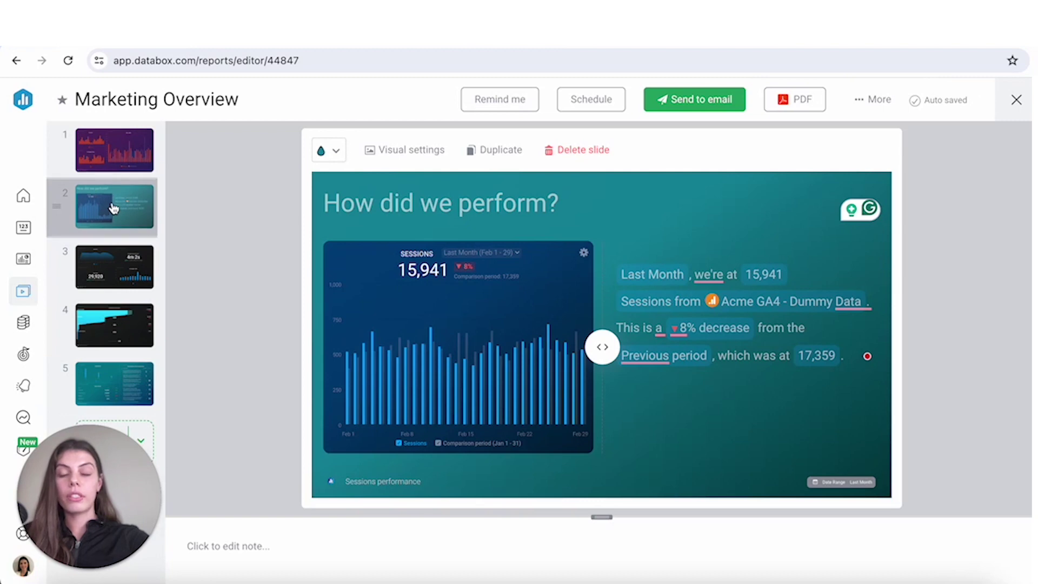
left_click_drag(113, 208, 112, 205)
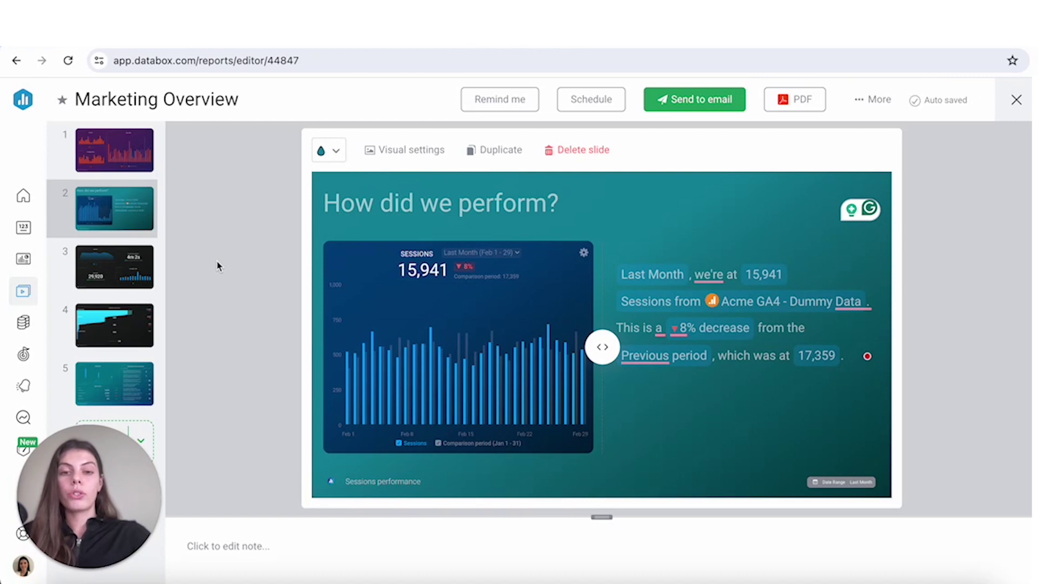
left_click(240, 547)
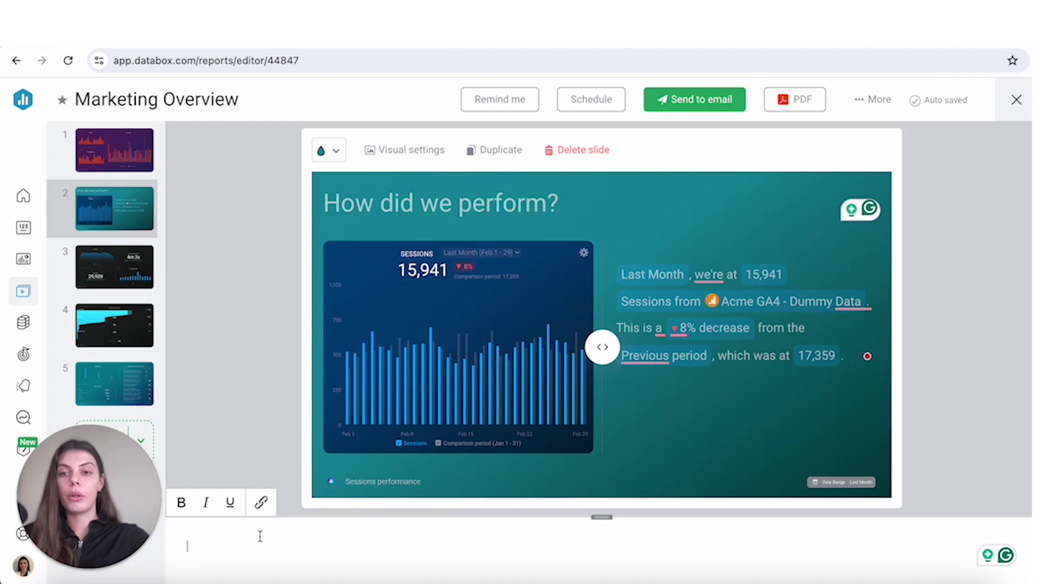
left_click(217, 398)
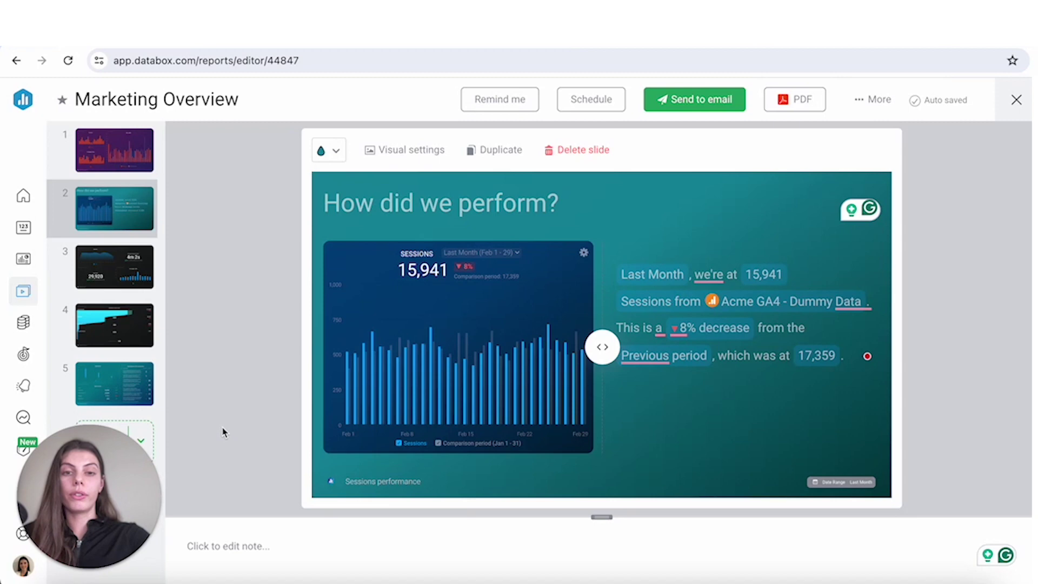
Step: Start an email delivery schedule for the Marketing Overview report and add the first three suggested account users as recipients
left_click(582, 99)
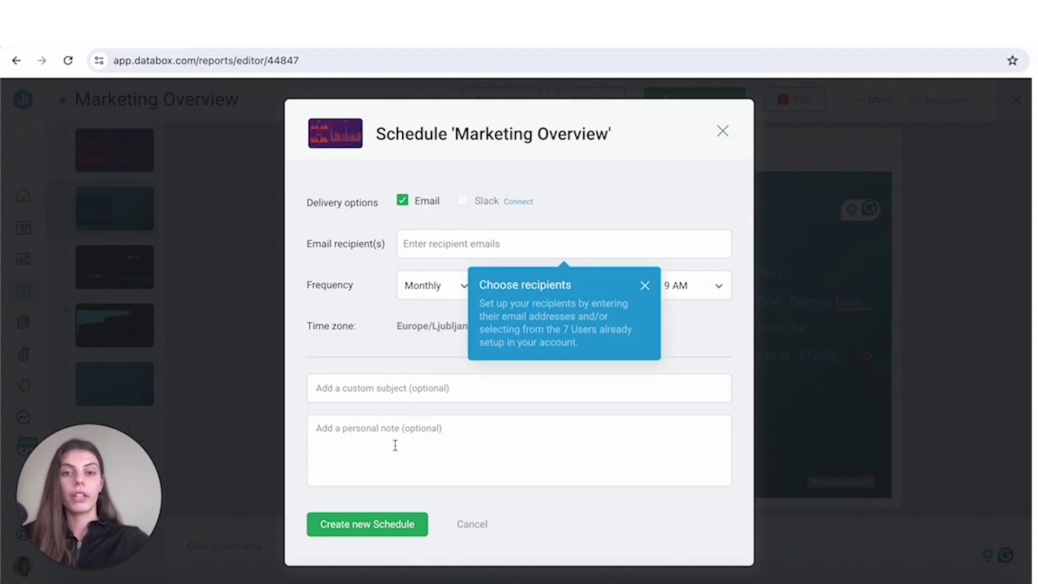
left_click(456, 241)
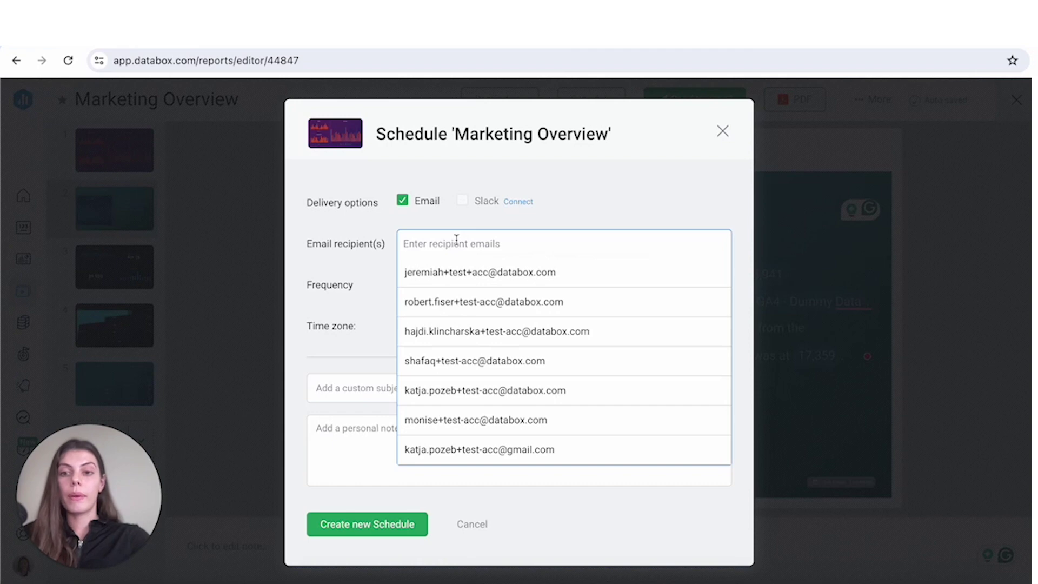
left_click(456, 272)
left_click(458, 302)
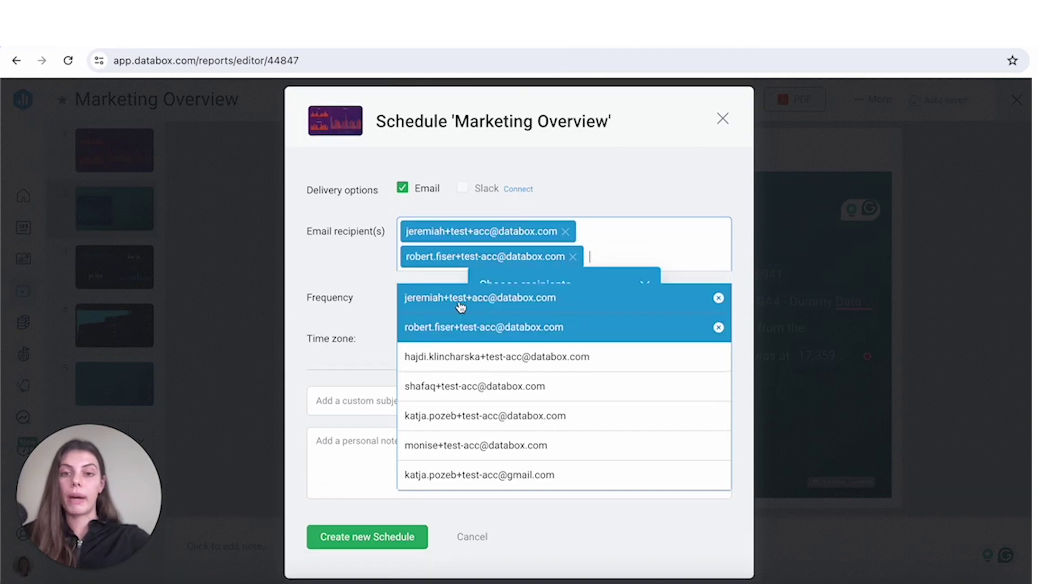
left_click(441, 357)
left_click(358, 274)
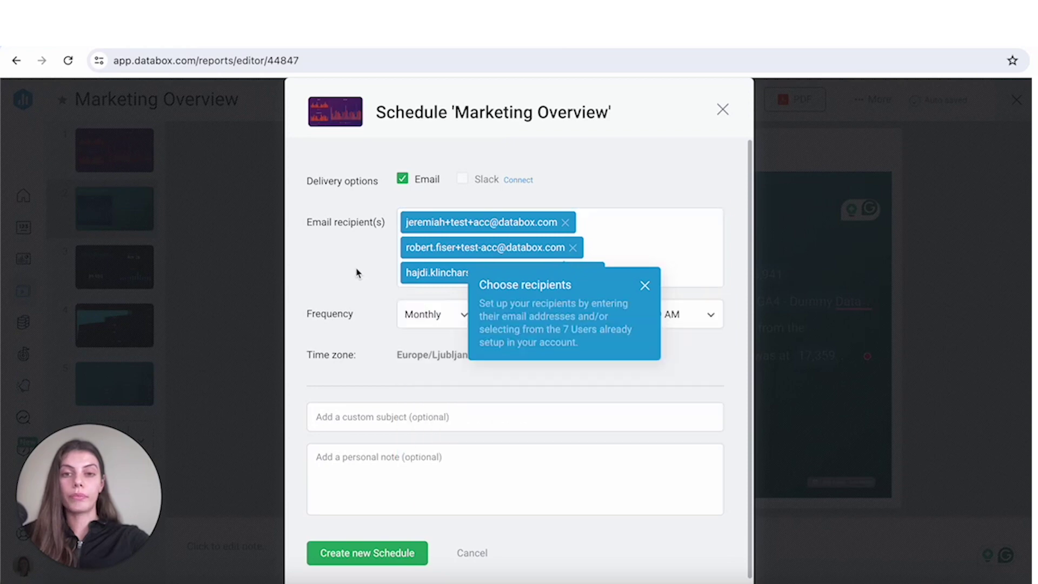
Step: Set the report's delivery to Quarterly, every 5th at 10 AM, and create the schedule without a custom subject or personal note
left_click(366, 424)
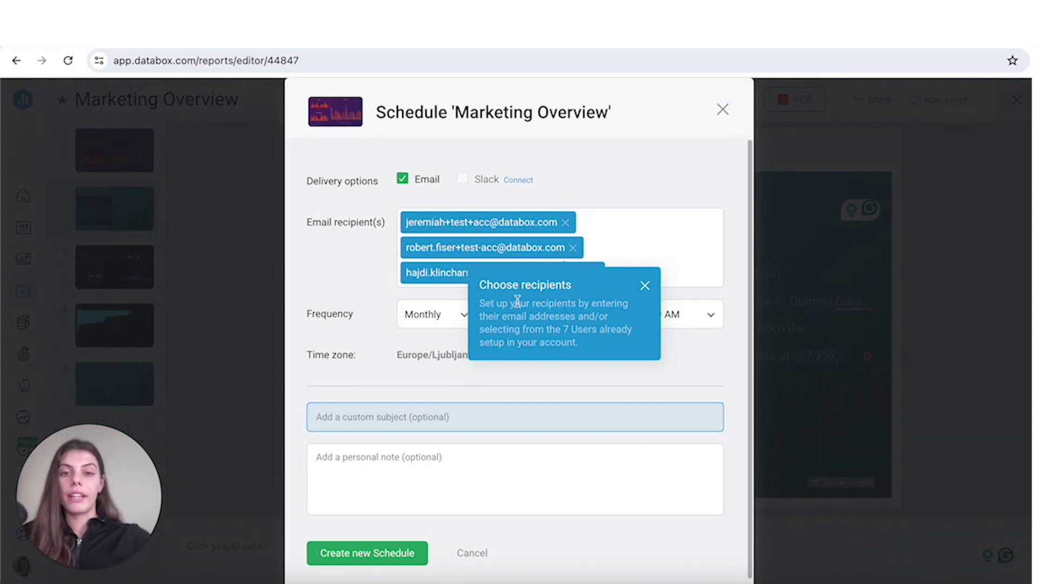
left_click(432, 317)
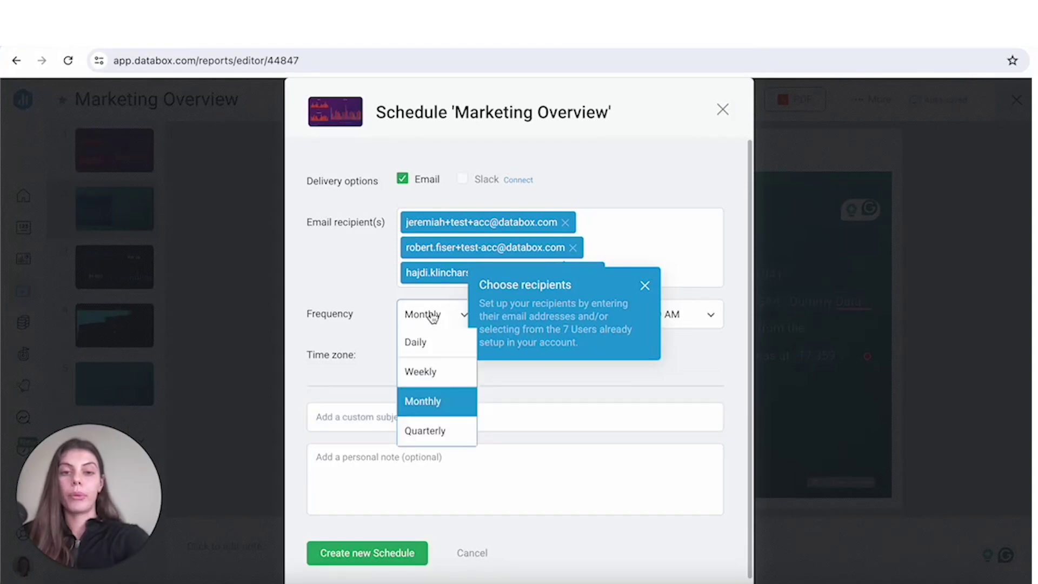
left_click(644, 286)
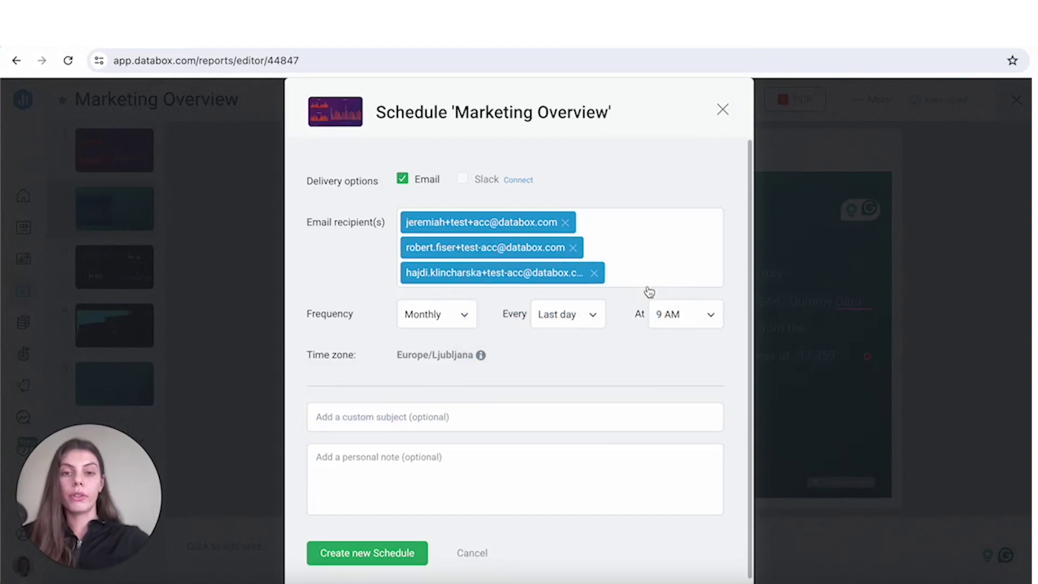
left_click(435, 316)
left_click(444, 428)
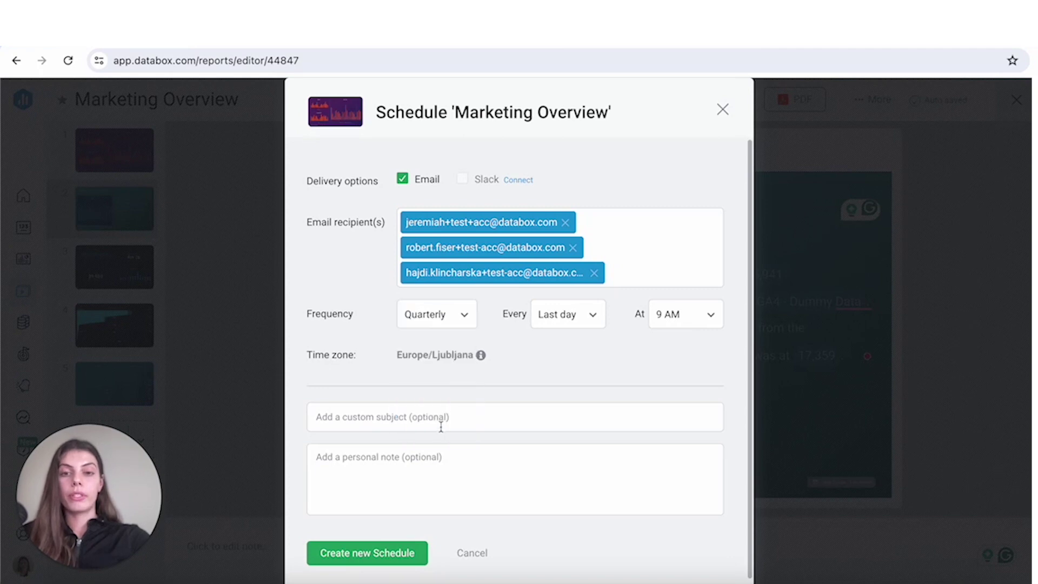
left_click(559, 319)
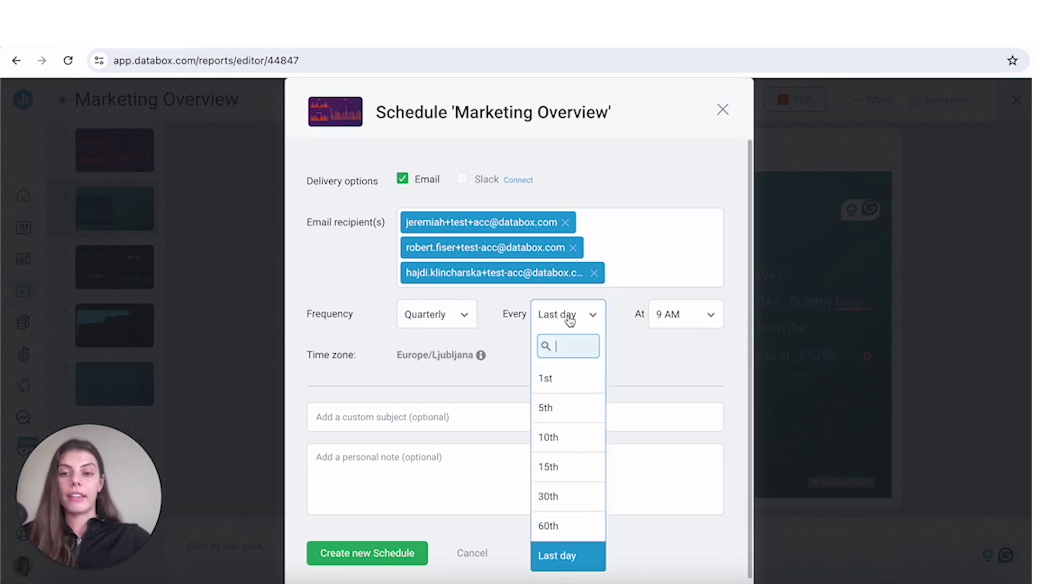
left_click(580, 407)
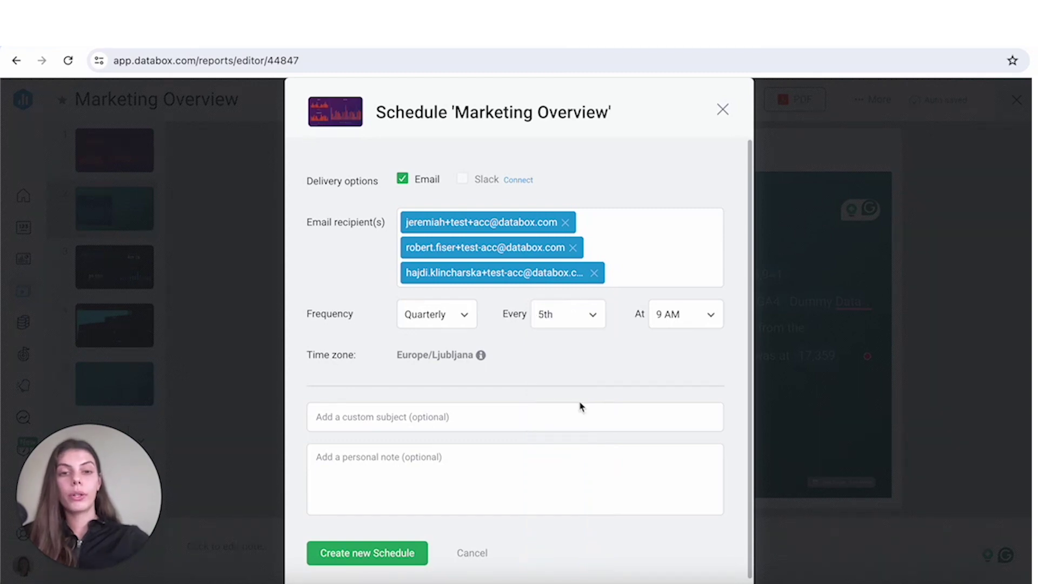
left_click(666, 319)
left_click(690, 461)
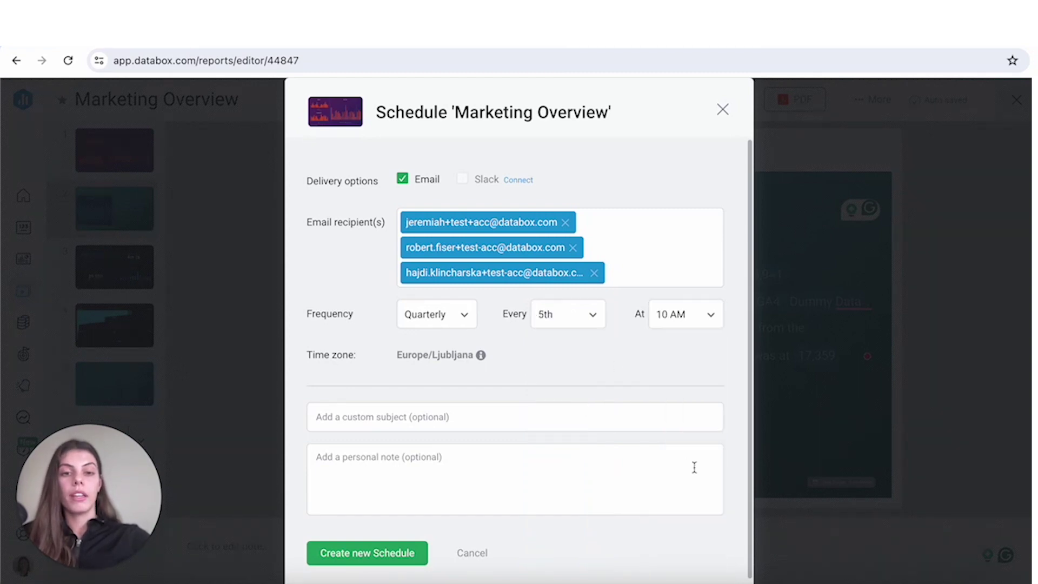
left_click(368, 556)
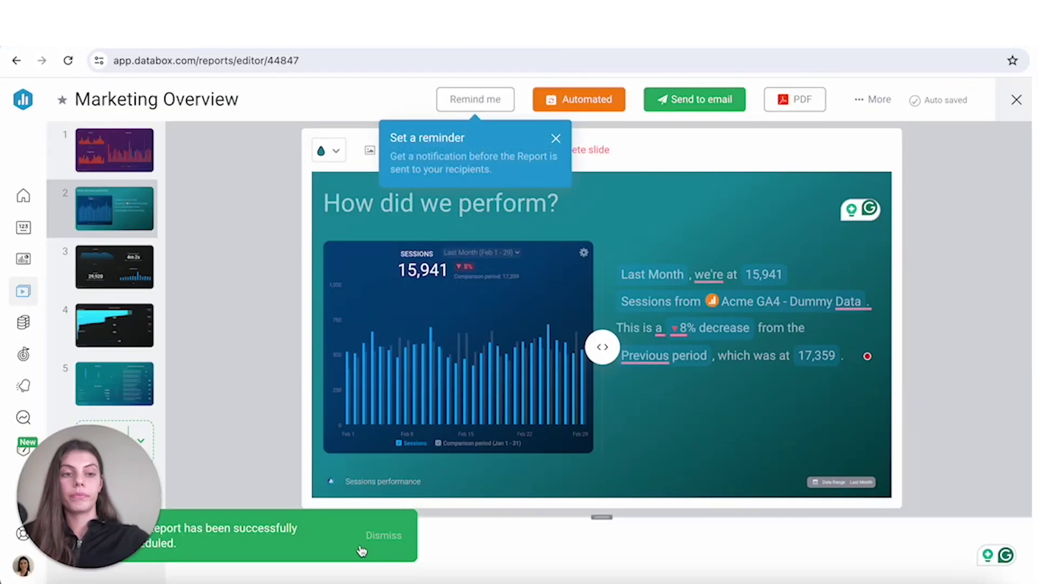
left_click(361, 550)
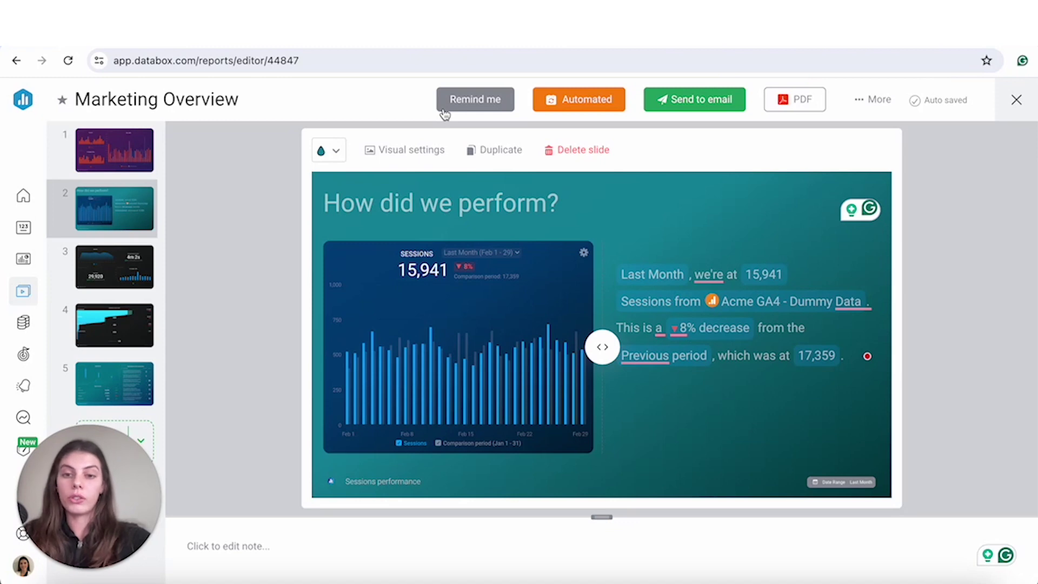
Step: Go to the account's reports overview and review the scheduled reports and the report archive
left_click(24, 295)
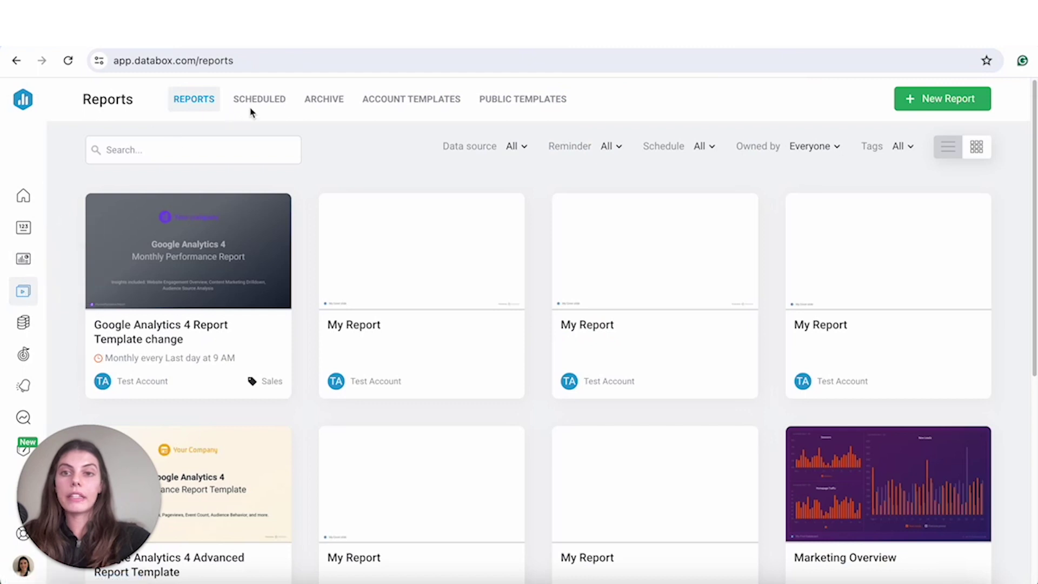
left_click(262, 105)
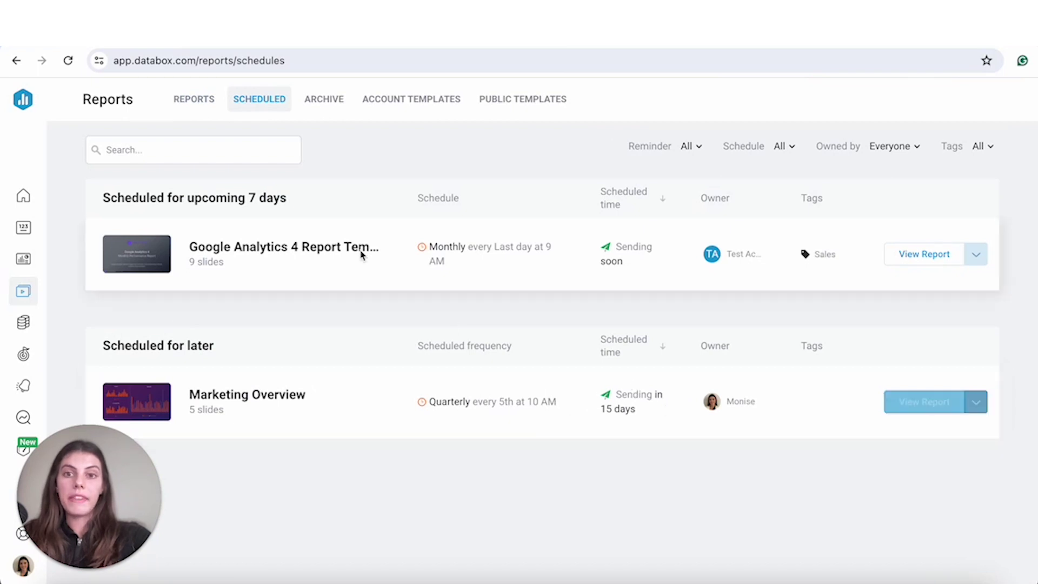
left_click(323, 103)
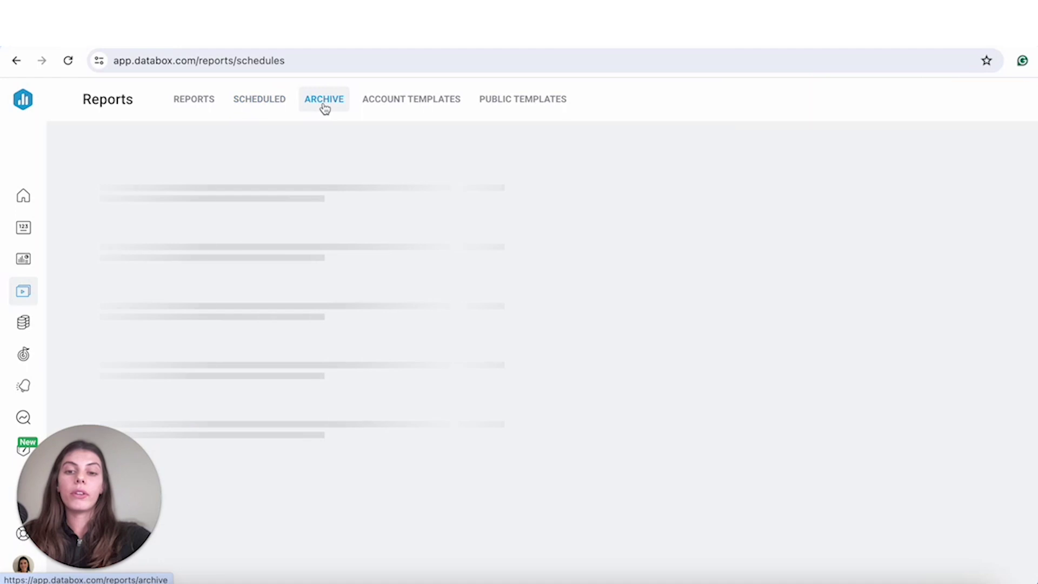